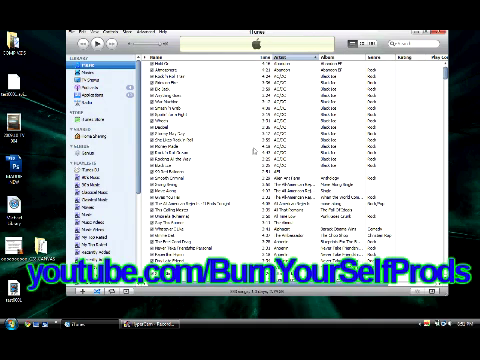
Review the screen recorder's output, sound and capture-area settings, then hide the recorder.
{"action": "left_click", "coordinate": [160, 324]}
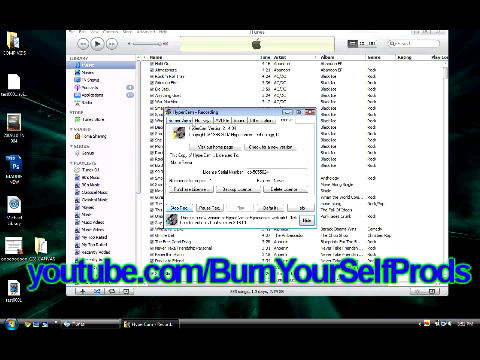
{"action": "left_click", "coordinate": [228, 120]}
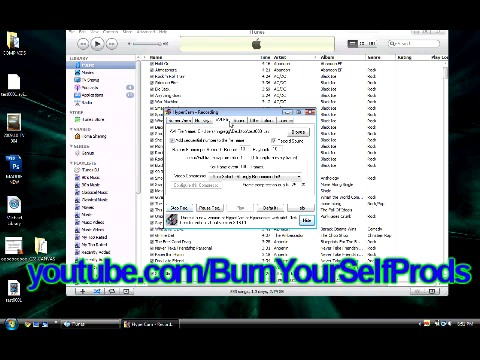
{"action": "left_click", "coordinate": [237, 120]}
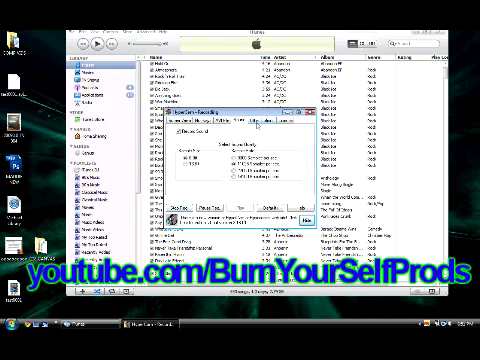
{"action": "left_click", "coordinate": [185, 120]}
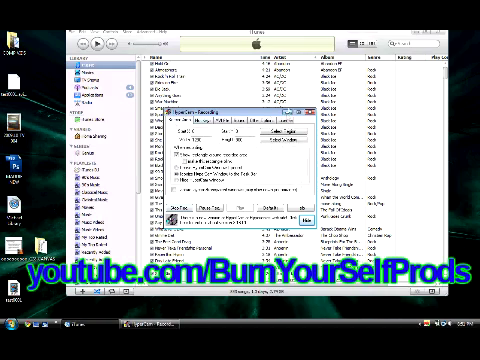
{"action": "left_click", "coordinate": [298, 113]}
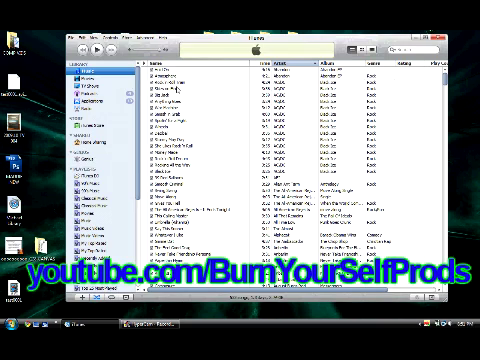
Select a first block of songs and remove it from the library.
{"action": "left_click", "coordinate": [176, 88]}
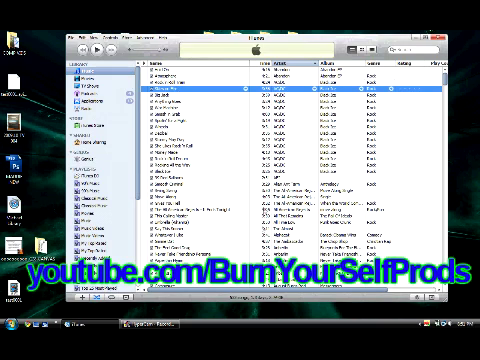
{"action": "left_click", "coordinate": [265, 172], "text": "shift"}
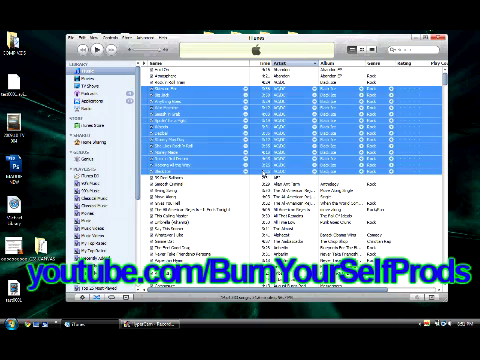
{"action": "key", "text": "Delete"}
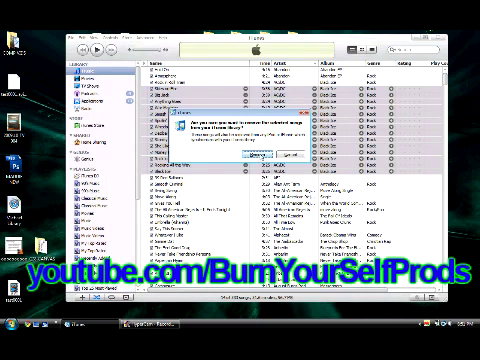
{"action": "key", "text": "Return"}
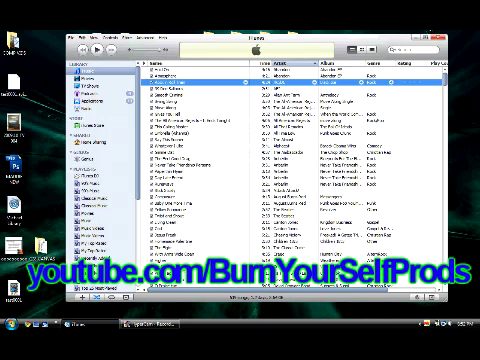
Select a second, larger block of songs and remove it from the library.
{"action": "left_click", "coordinate": [216, 108]}
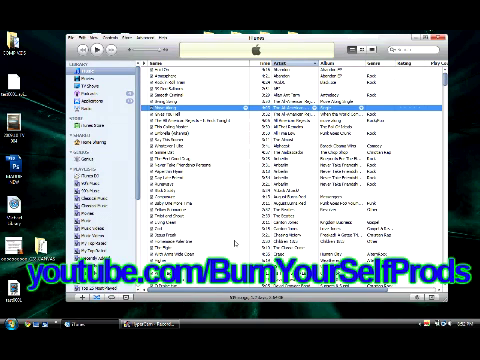
{"action": "left_click", "coordinate": [236, 243], "text": "shift"}
{"action": "key", "text": "Delete"}
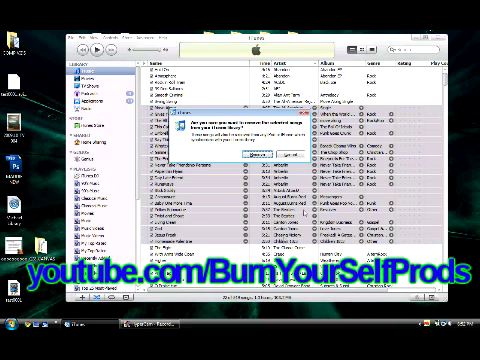
{"action": "left_click", "coordinate": [259, 155]}
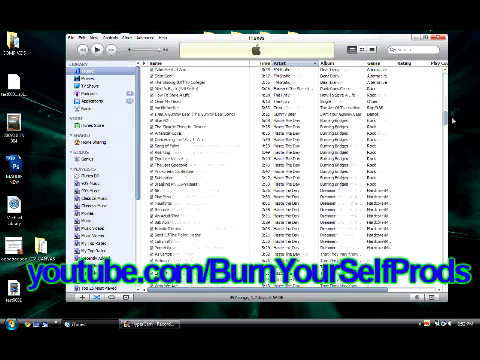
{"action": "left_click_drag", "start_coordinate": [452, 120], "coordinate": [433, 207]}
{"action": "left_click_drag", "start_coordinate": [450, 255], "coordinate": [452, 284]}
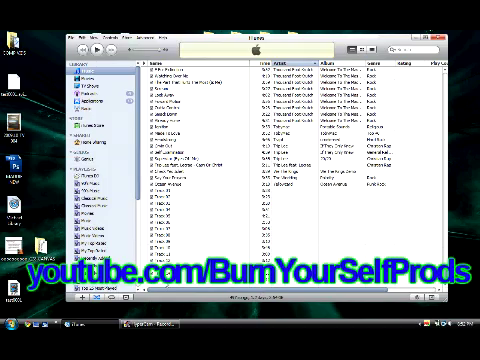
{"action": "key", "text": "ctrl+a"}
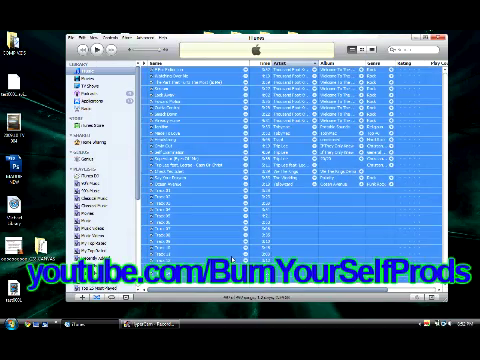
{"action": "key", "text": "Delete"}
{"action": "key", "text": "Return"}
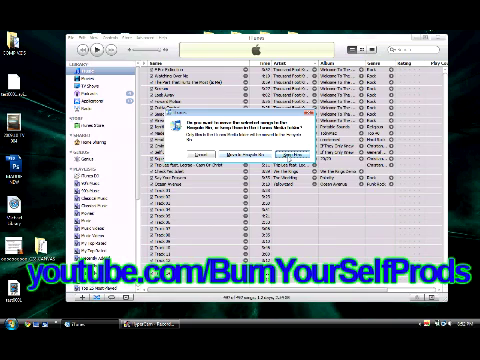
{"action": "left_click", "coordinate": [286, 156]}
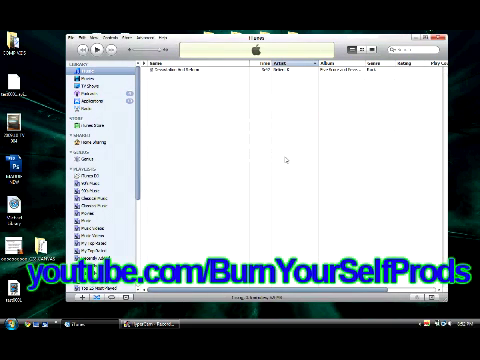
{"action": "left_click", "coordinate": [198, 71]}
{"action": "right_click", "coordinate": [199, 69]}
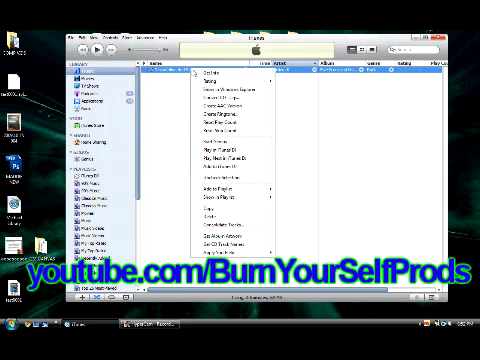
{"action": "left_click", "coordinate": [231, 217]}
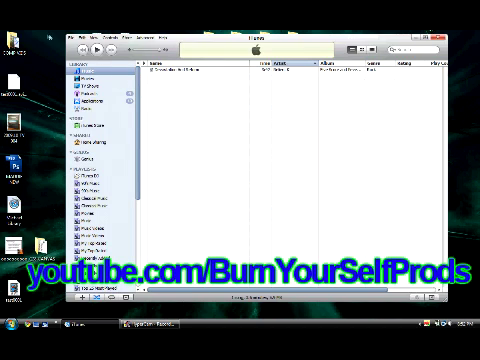
{"action": "left_click", "coordinate": [72, 37]}
{"action": "left_click", "coordinate": [190, 185]}
Export the iTunes library to an XML file on the Desktop via Export Library.
{"action": "left_click", "coordinate": [72, 37]}
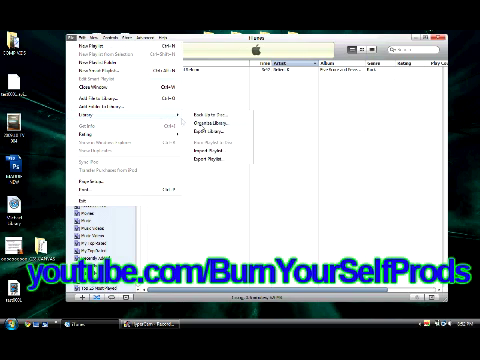
{"action": "left_click", "coordinate": [228, 131]}
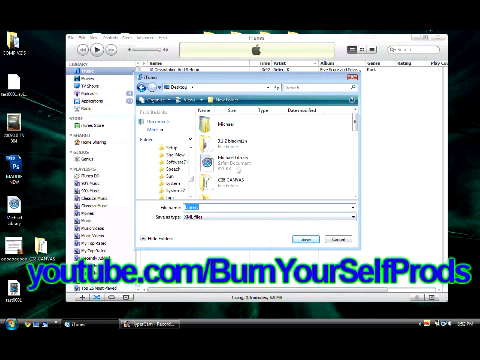
{"action": "left_click", "coordinate": [337, 240]}
{"action": "left_click", "coordinate": [71, 37]}
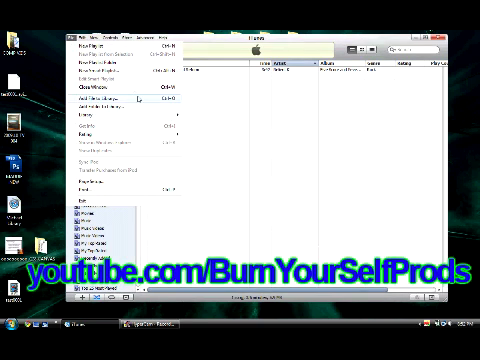
{"action": "mouse_move", "coordinate": [120, 115]}
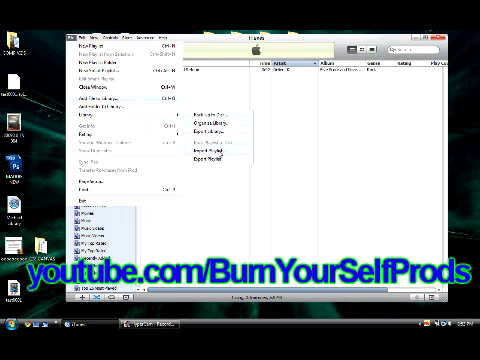
Import the exported library XML file from the Desktop using Import Playlist.
{"action": "left_click", "coordinate": [220, 150]}
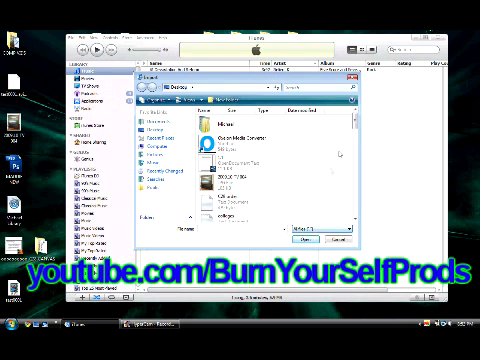
{"action": "mouse_move", "coordinate": [356, 120]}
{"action": "left_mouse_down"}
{"action": "mouse_move", "coordinate": [357, 157]}
{"action": "mouse_move", "coordinate": [356, 150]}
{"action": "left_mouse_up"}
{"action": "left_click", "coordinate": [228, 170]}
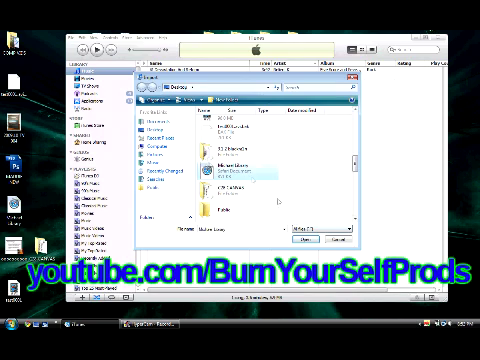
{"action": "left_click", "coordinate": [306, 240]}
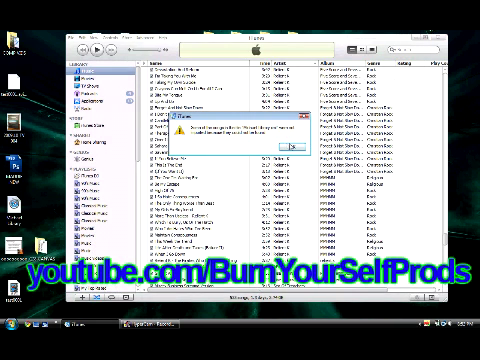
Close the post-import iTunes error dialog with OK.
{"action": "left_click", "coordinate": [292, 148]}
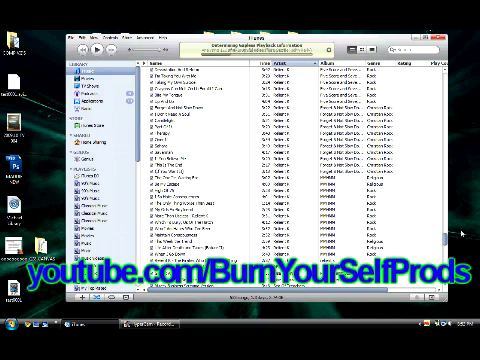
{"action": "left_click_drag", "start_coordinate": [446, 238], "coordinate": [446, 70]}
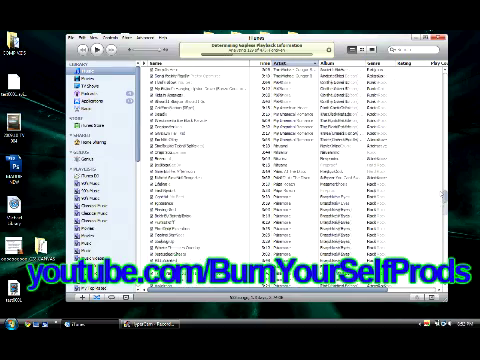
{"action": "scroll", "coordinate": [290, 170], "scroll_direction": "down", "scroll_amount": 10}
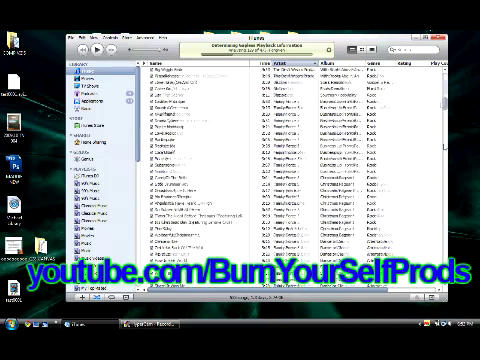
{"action": "scroll", "coordinate": [290, 170], "scroll_direction": "down", "scroll_amount": 10}
{"action": "scroll", "coordinate": [290, 170], "scroll_direction": "down", "scroll_amount": 10}
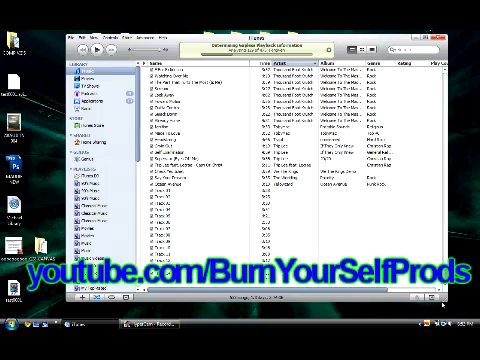
{"action": "scroll", "coordinate": [433, 146], "scroll_direction": "up", "scroll_amount": 5}
{"action": "scroll", "coordinate": [433, 146], "scroll_direction": "up", "scroll_amount": 5}
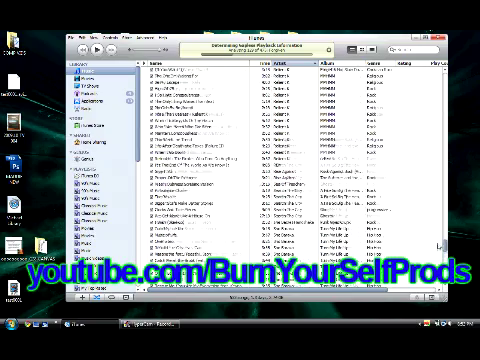
{"action": "scroll", "coordinate": [433, 146], "scroll_direction": "up", "scroll_amount": 5}
{"action": "scroll", "coordinate": [433, 146], "scroll_direction": "up", "scroll_amount": 15}
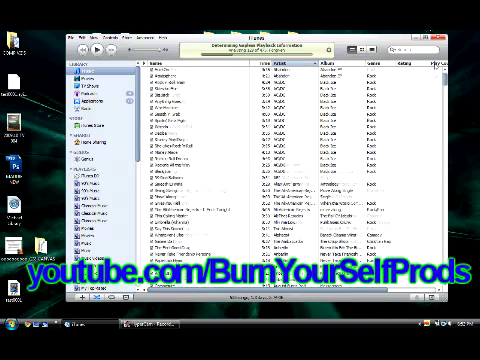
Sort the restored songs by the Name column and highlight one track.
{"action": "left_click", "coordinate": [230, 65]}
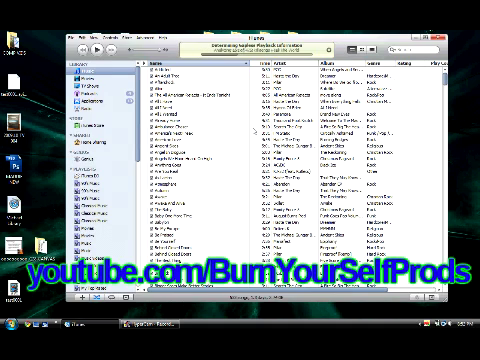
{"action": "left_click", "coordinate": [283, 65]}
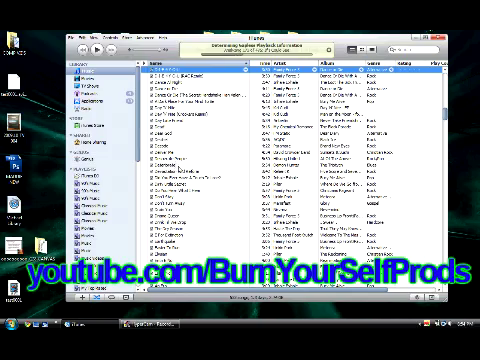
{"action": "left_click", "coordinate": [200, 172]}
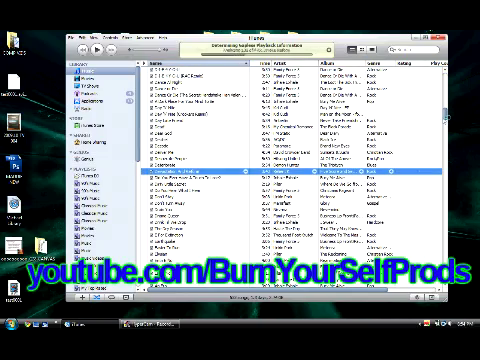
{"action": "scroll", "coordinate": [290, 200], "scroll_direction": "down", "scroll_amount": 5}
{"action": "scroll", "coordinate": [290, 200], "scroll_direction": "down", "scroll_amount": 5}
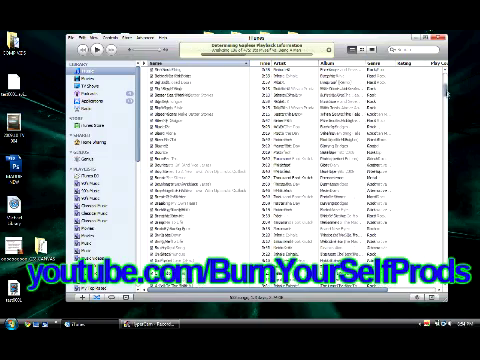
{"action": "scroll", "coordinate": [290, 200], "scroll_direction": "down", "scroll_amount": 5}
{"action": "scroll", "coordinate": [290, 180], "scroll_direction": "down", "scroll_amount": 5}
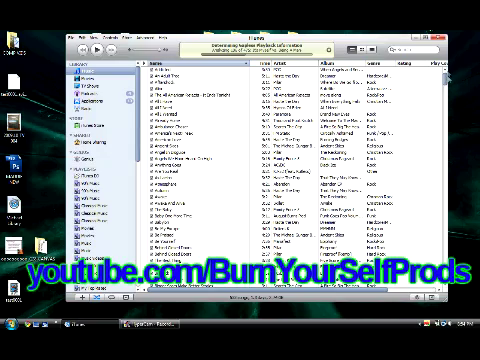
{"action": "scroll", "coordinate": [447, 90], "scroll_direction": "down", "scroll_amount": 5}
{"action": "scroll", "coordinate": [447, 100], "scroll_direction": "down", "scroll_amount": 5}
{"action": "scroll", "coordinate": [446, 120], "scroll_direction": "down", "scroll_amount": 5}
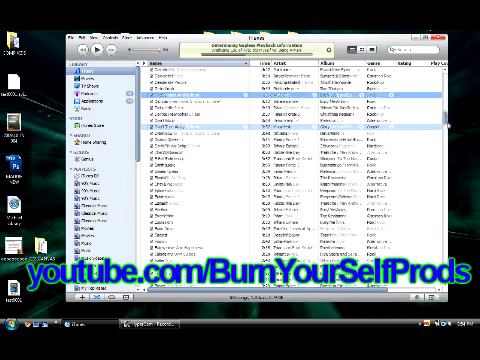
{"action": "mouse_move", "coordinate": [447, 125]}
{"action": "left_mouse_down"}
{"action": "mouse_move", "coordinate": [448, 256]}
{"action": "mouse_move", "coordinate": [442, 100]}
{"action": "left_mouse_up"}
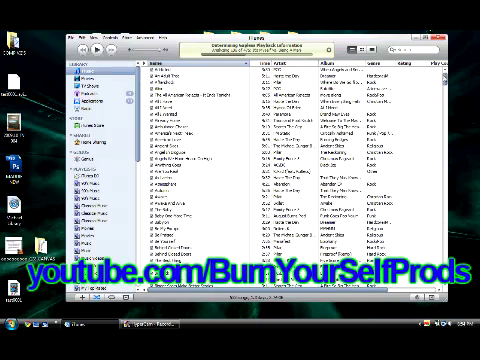